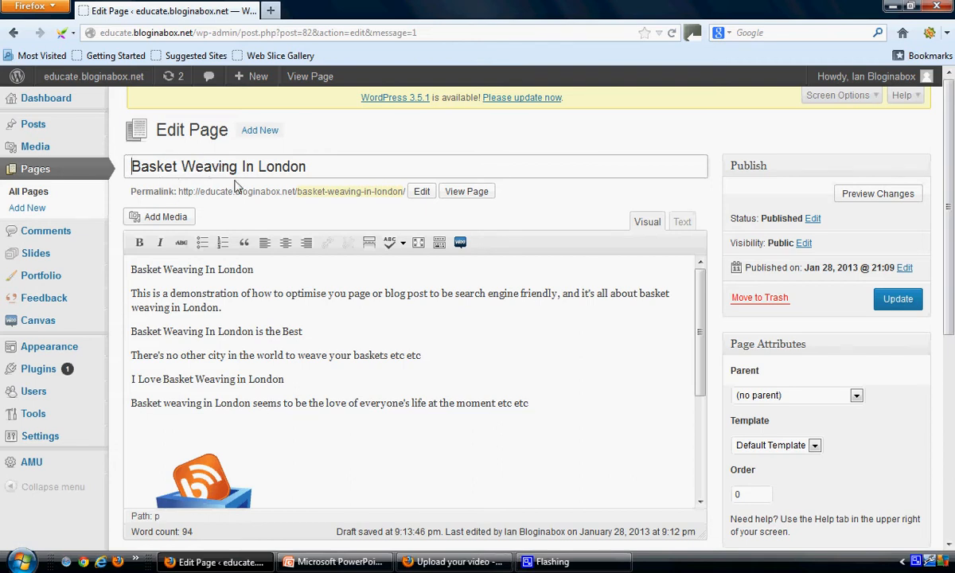
- Format the opening body line "Basket Weaving In London" as Heading 1
double_click(134, 164)
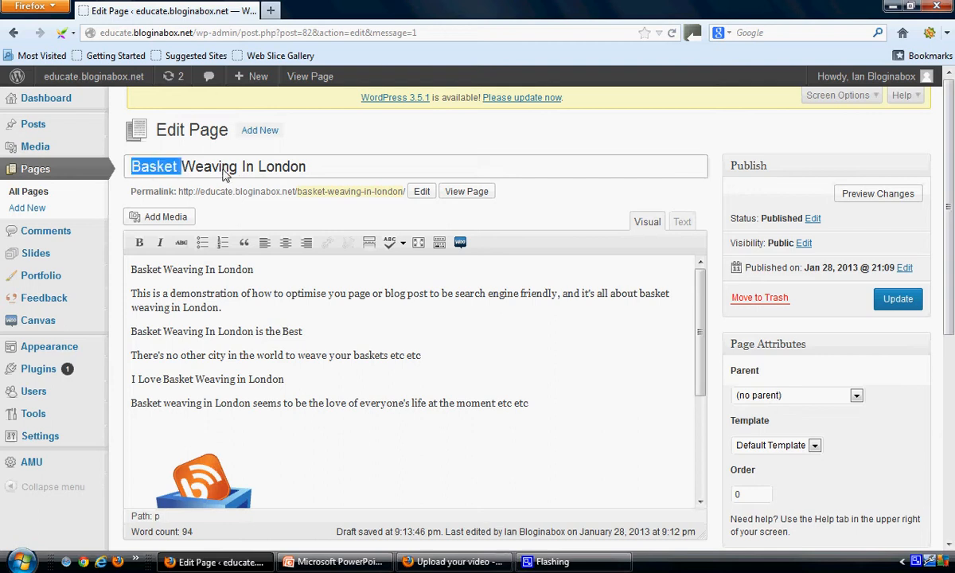
drag(225, 175, 320, 174)
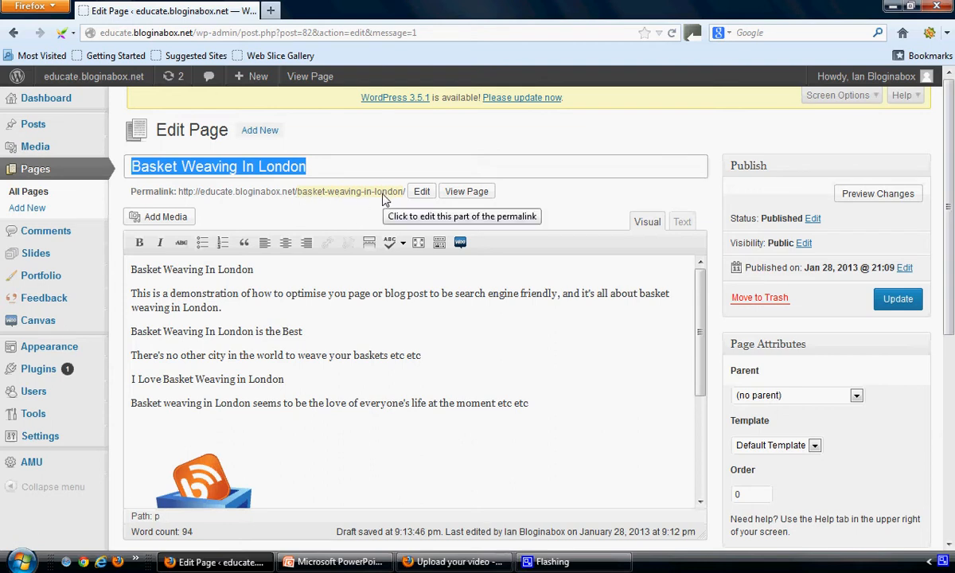
click(253, 269)
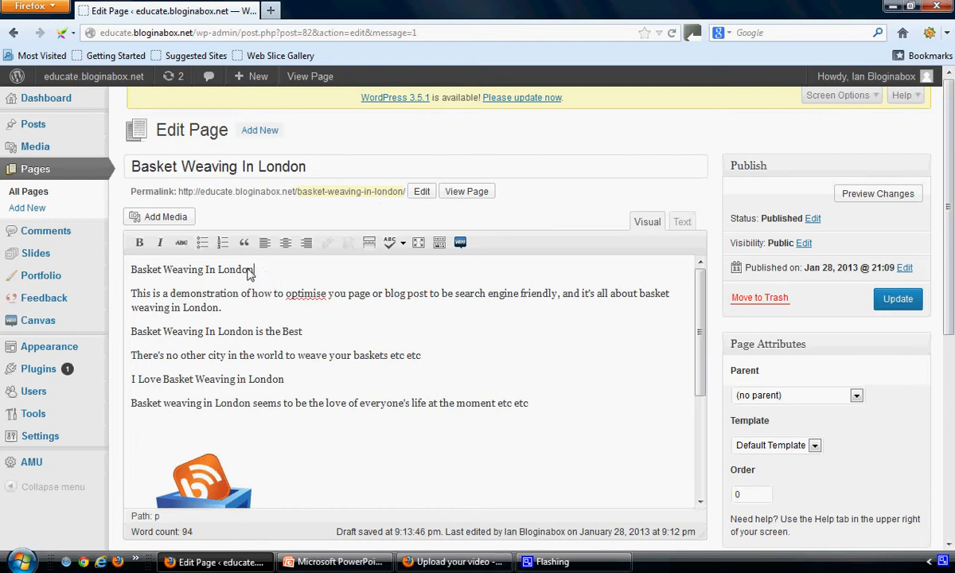
drag(253, 270, 116, 261)
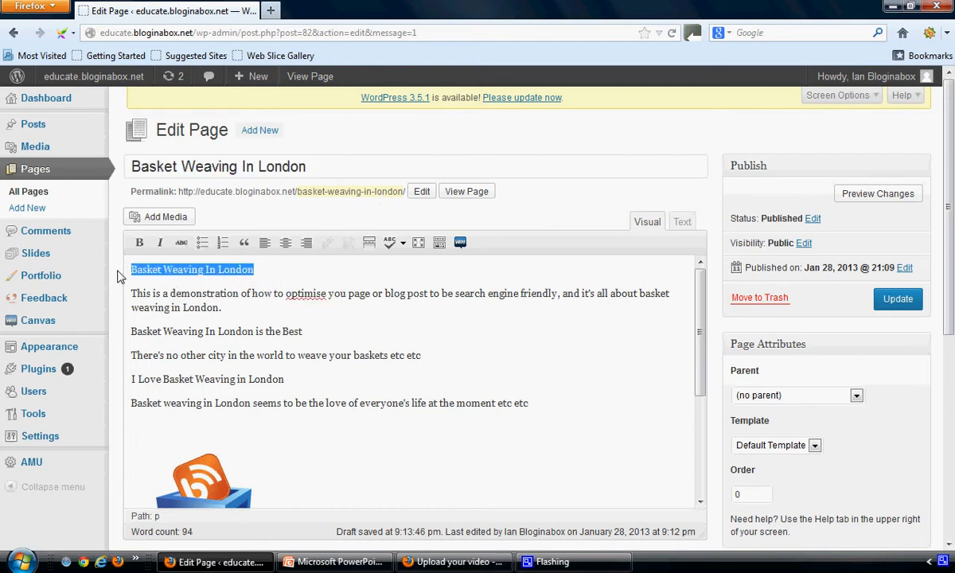
click(440, 243)
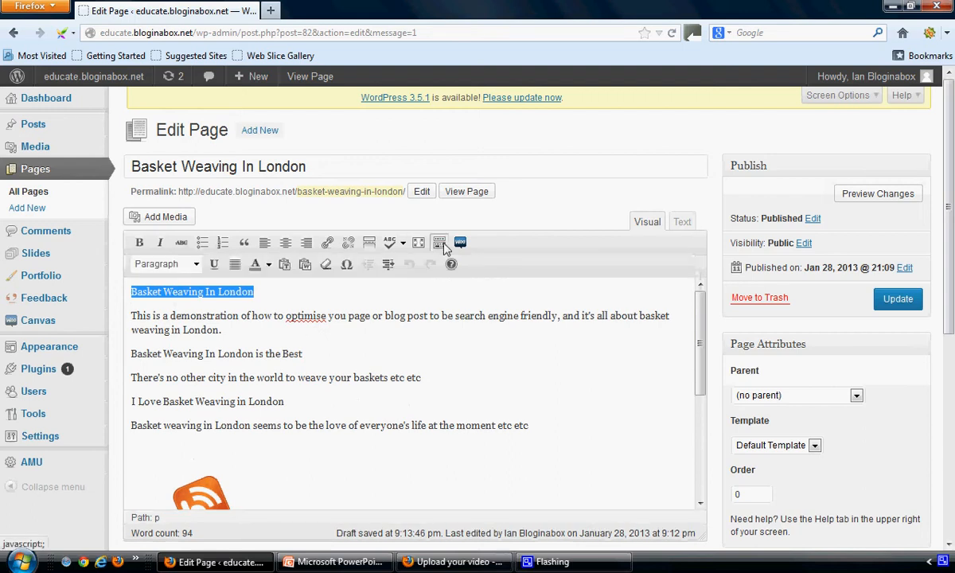
click(197, 265)
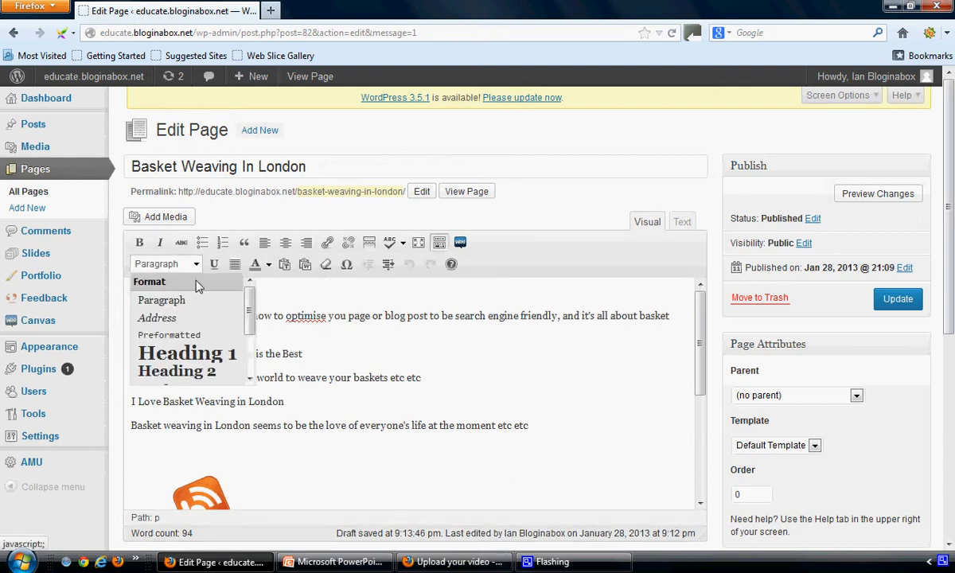
click(188, 360)
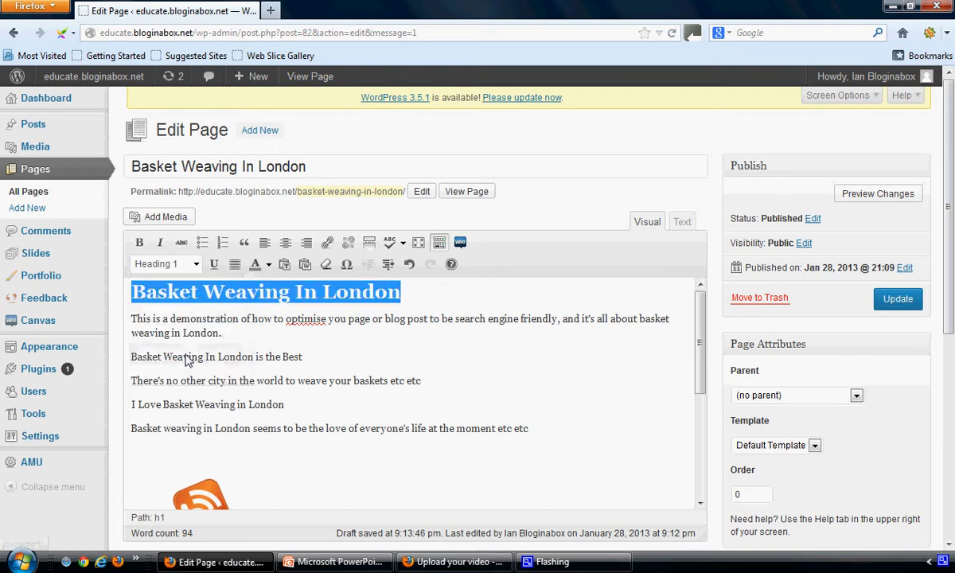
- Correct "you page" to "your page" in the introductory paragraph and highlight its closing keyword phrase
click(242, 339)
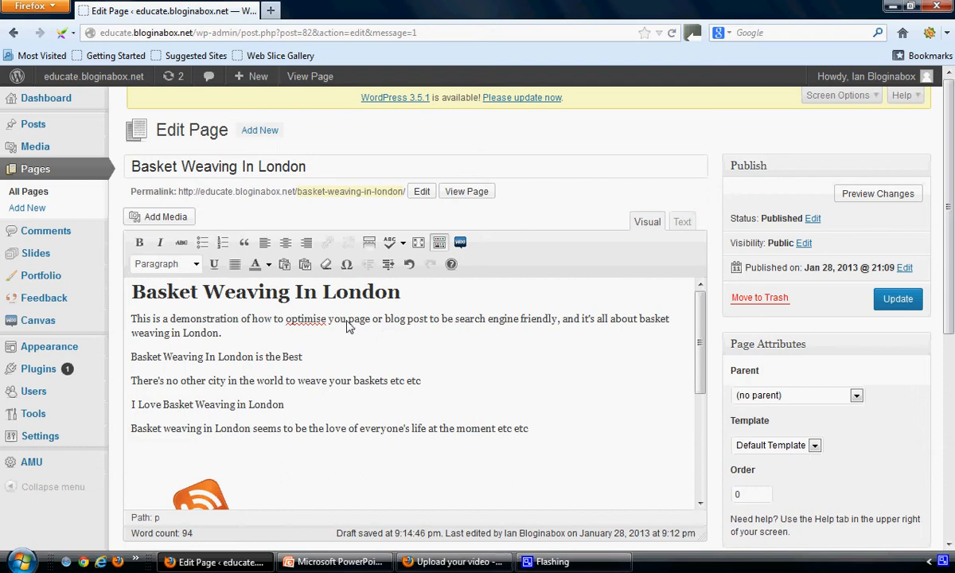
click(348, 327)
text(r)
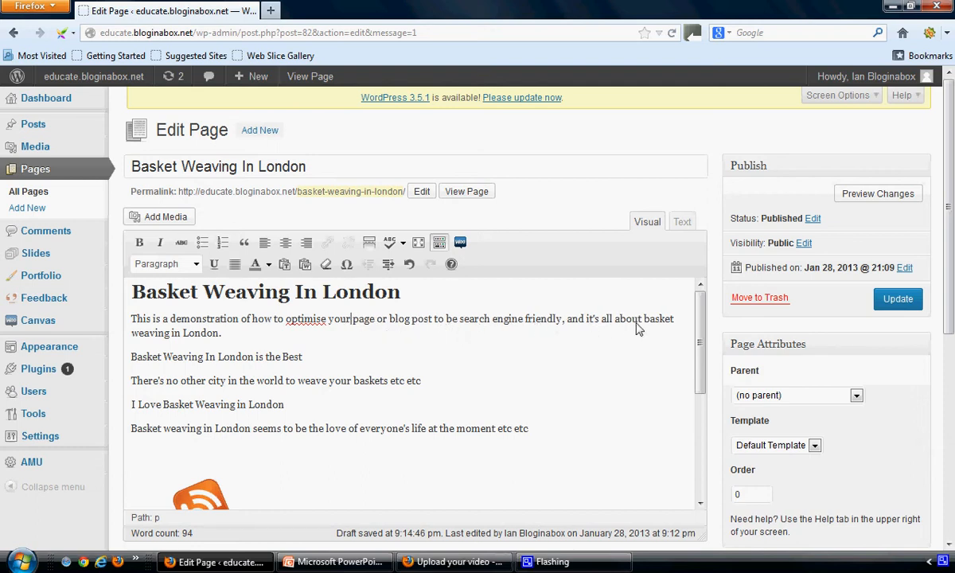
drag(642, 318, 585, 346)
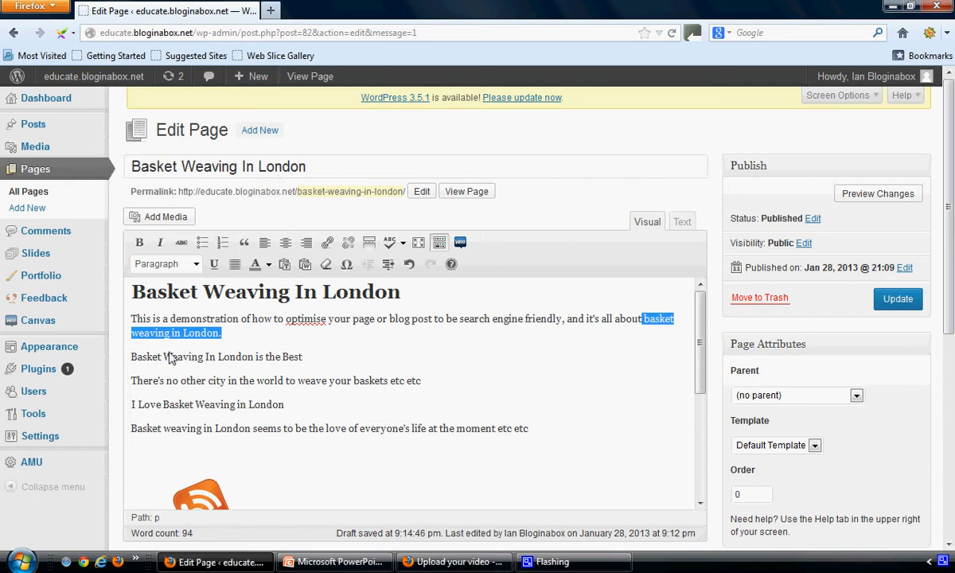
- Format the line "Basket Weaving In London is the Best" as Heading 2
drag(132, 357, 309, 365)
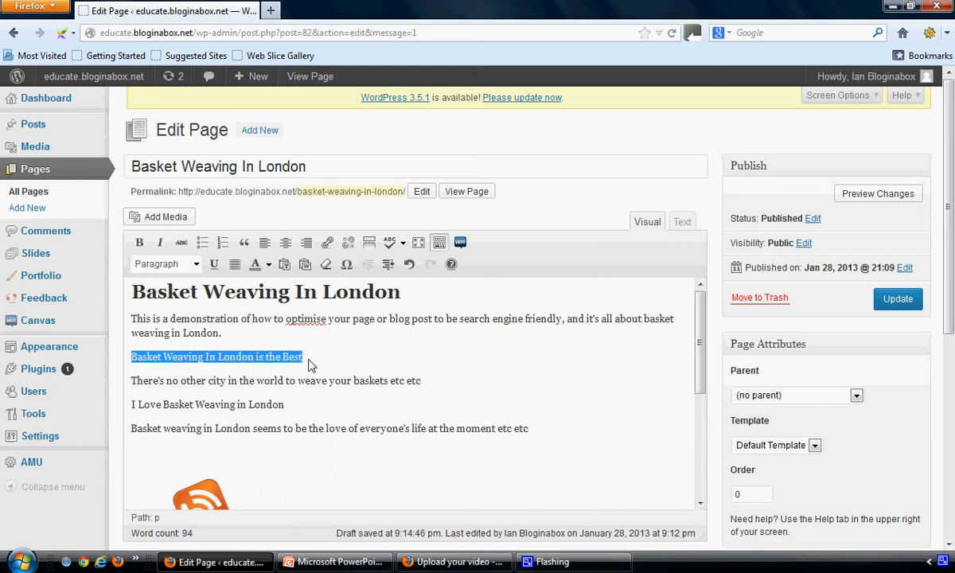
click(196, 264)
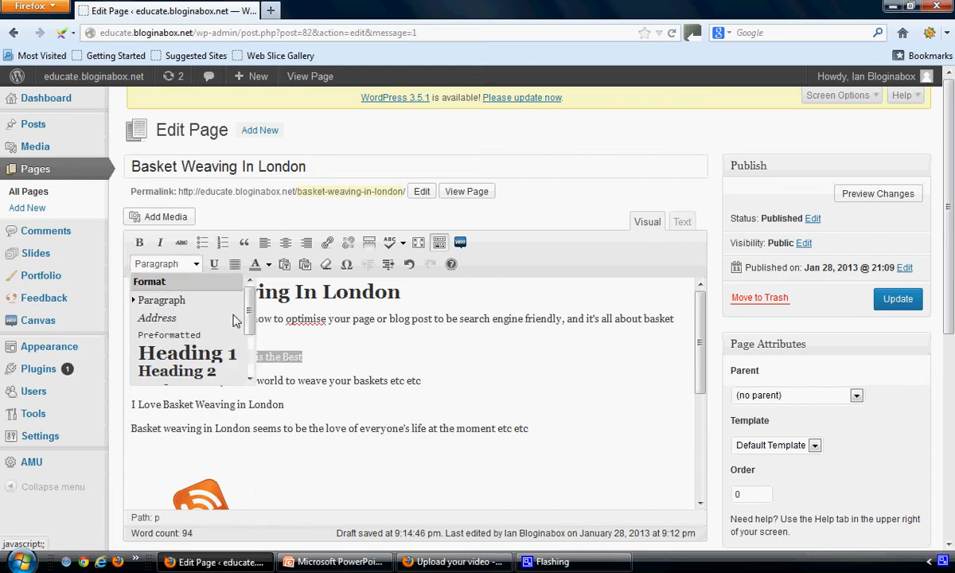
drag(246, 311, 250, 335)
click(191, 333)
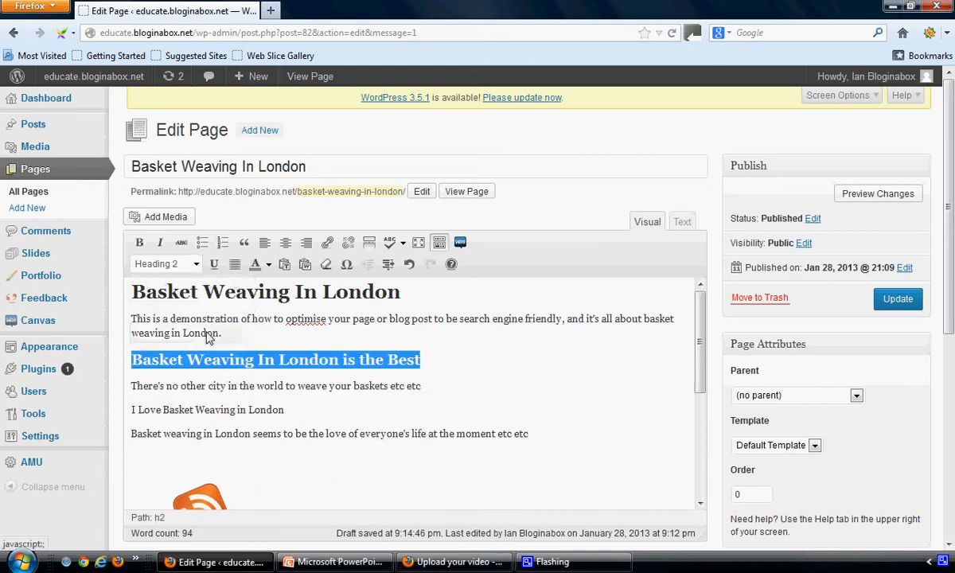
click(211, 383)
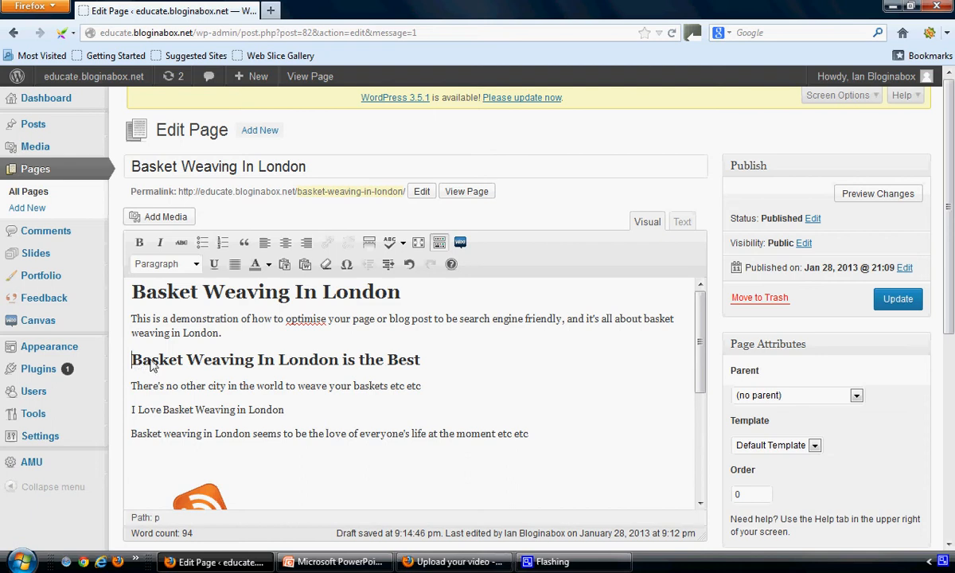
drag(132, 360, 432, 364)
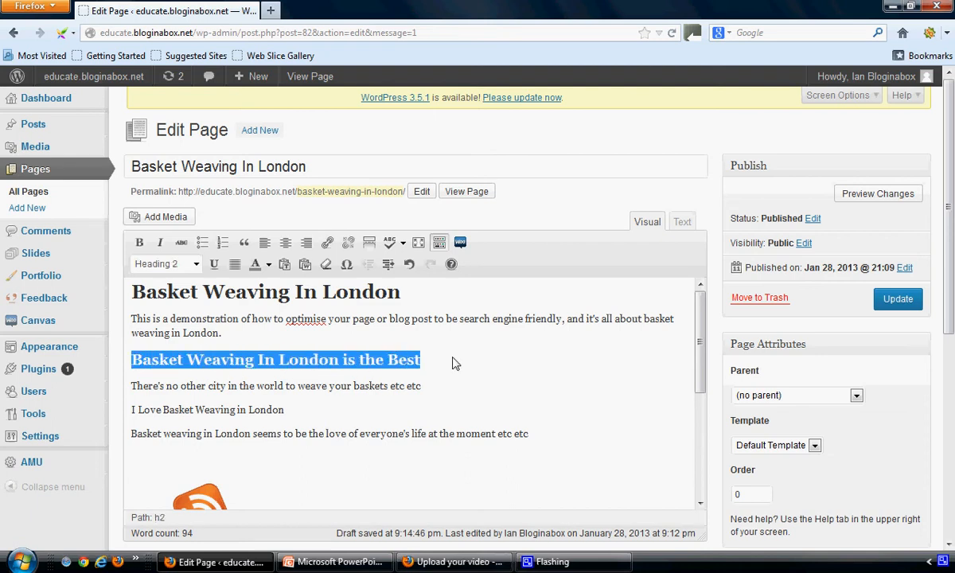
click(448, 366)
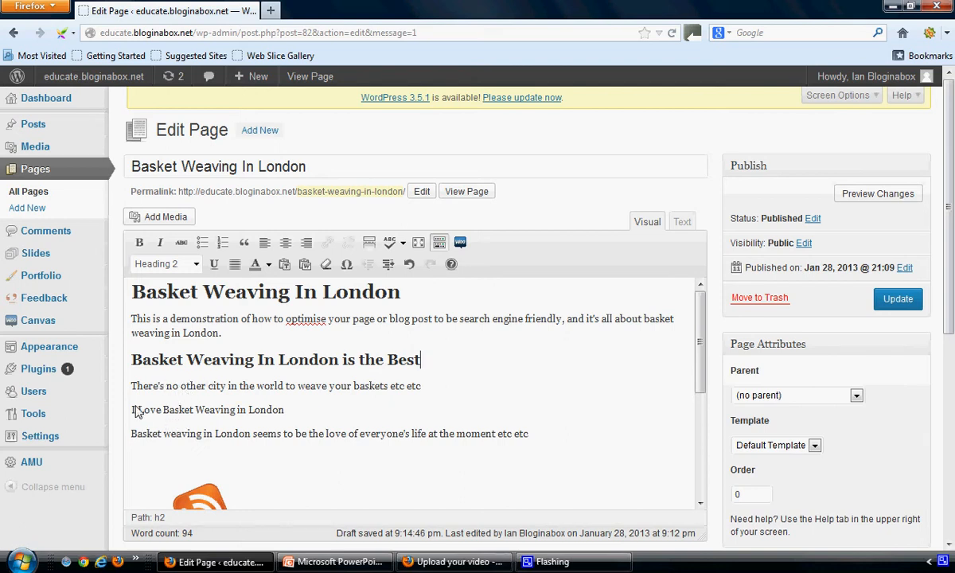
- Format the line "I Love Basket Weaving in London" as Heading 3
drag(133, 415, 284, 411)
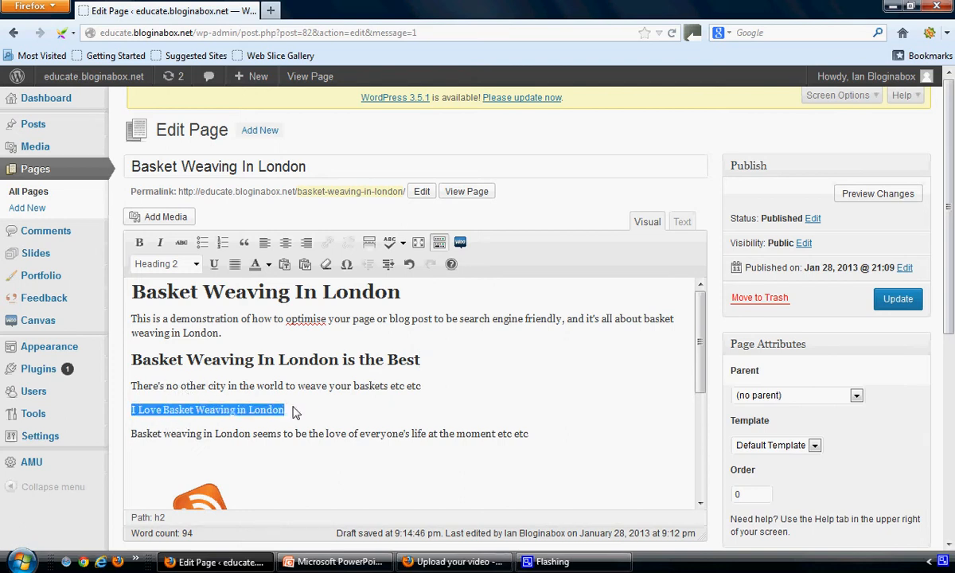
click(196, 265)
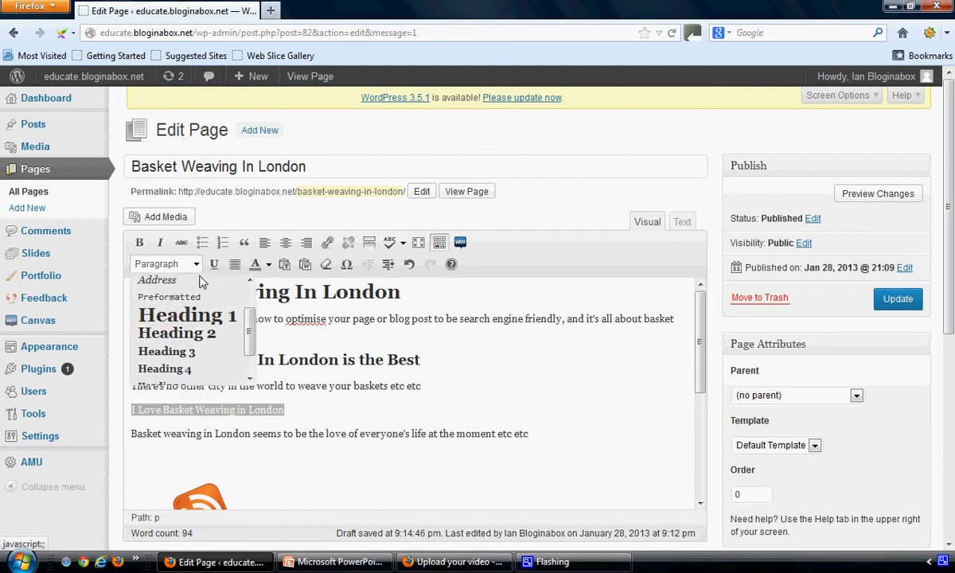
click(167, 352)
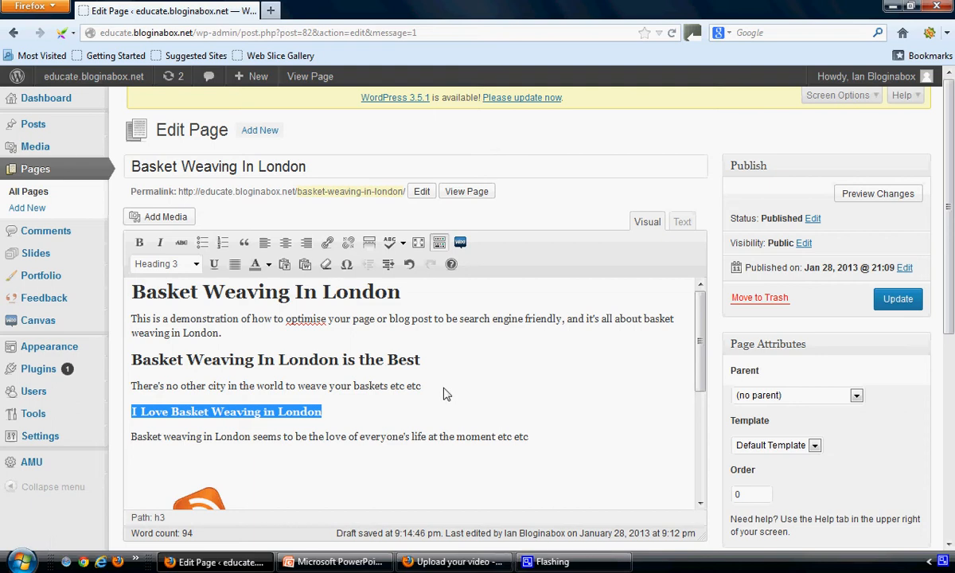
- Set the alternative text of the Blog in a Box image to "Basket Weaving in London" and apply the change
drag(701, 356, 699, 448)
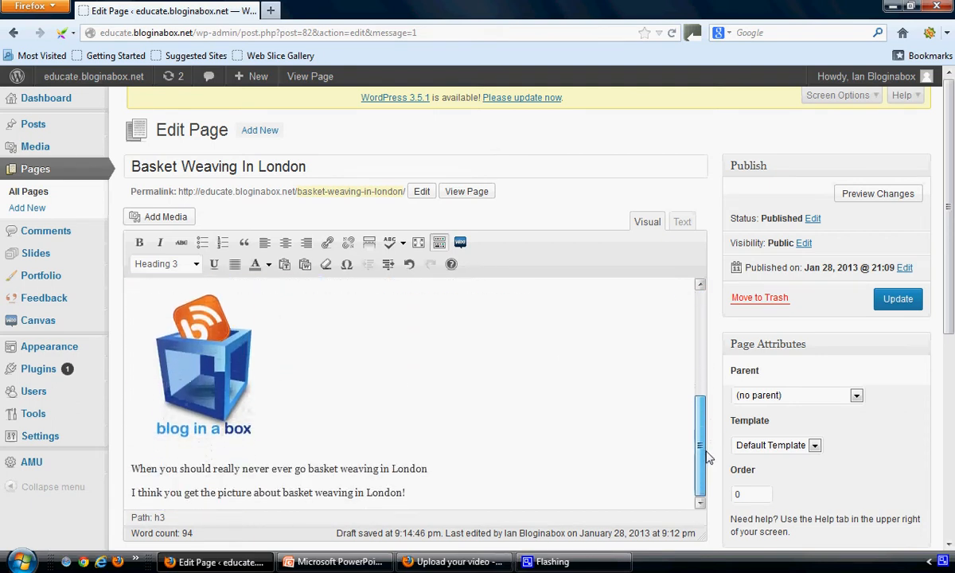
click(217, 367)
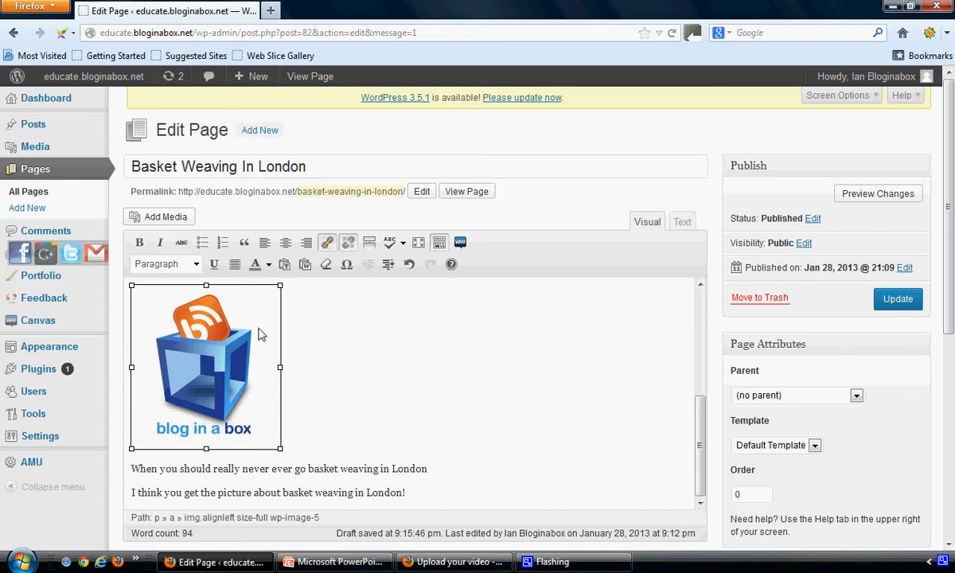
click(201, 362)
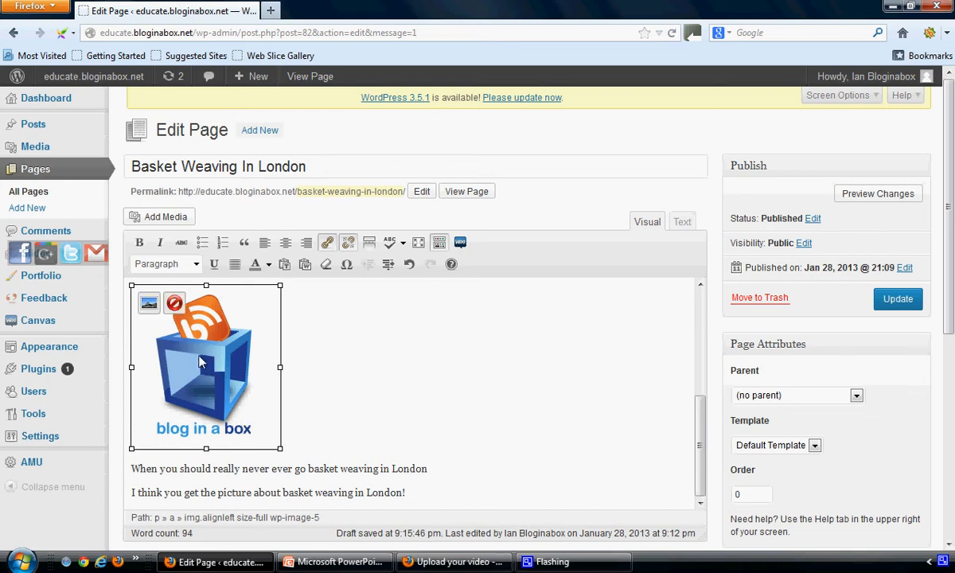
click(148, 306)
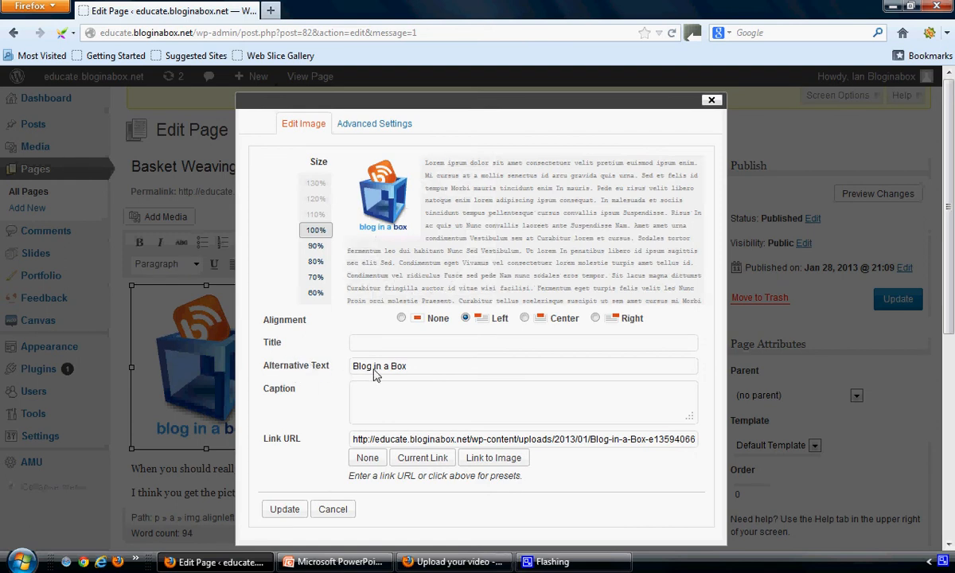
drag(413, 368, 353, 373)
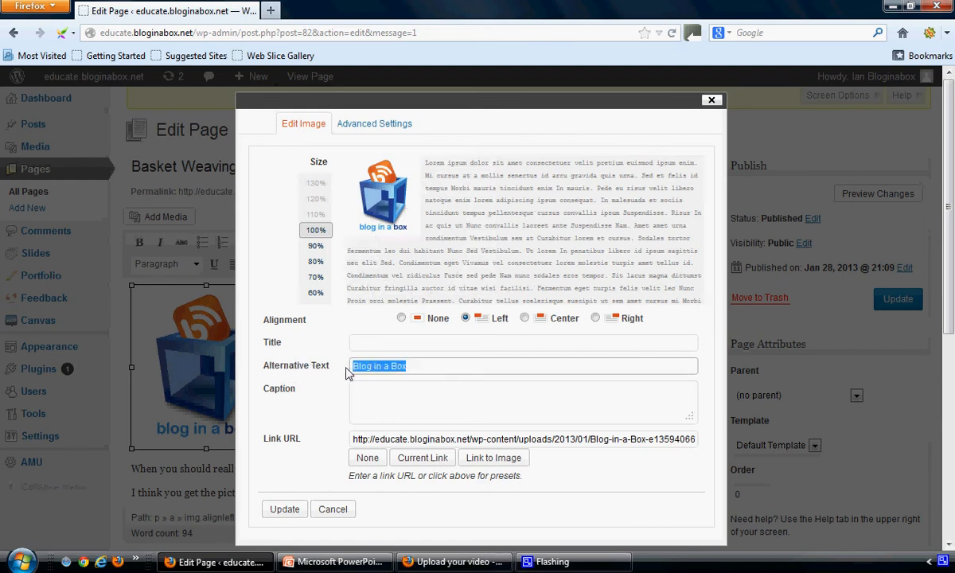
text(Basket Weavin)
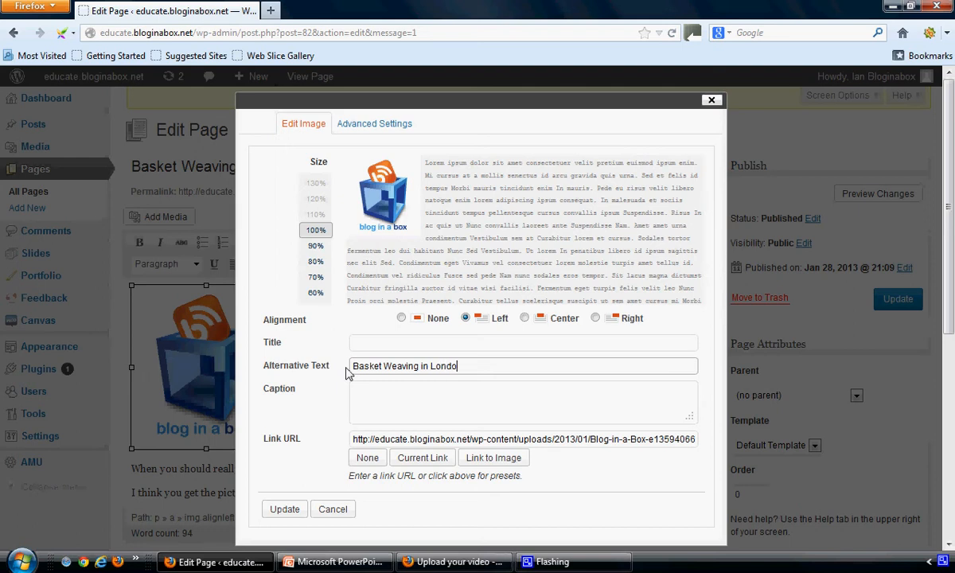
click(285, 510)
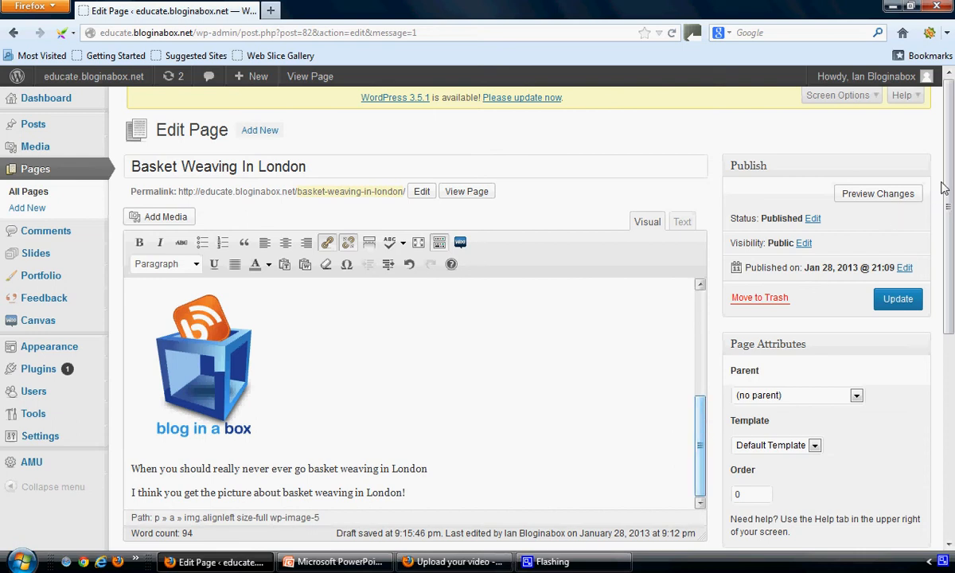
- Make "basket weaving in London" bold, italic and underlined in the sentence directly below the image
drag(946, 181, 948, 249)
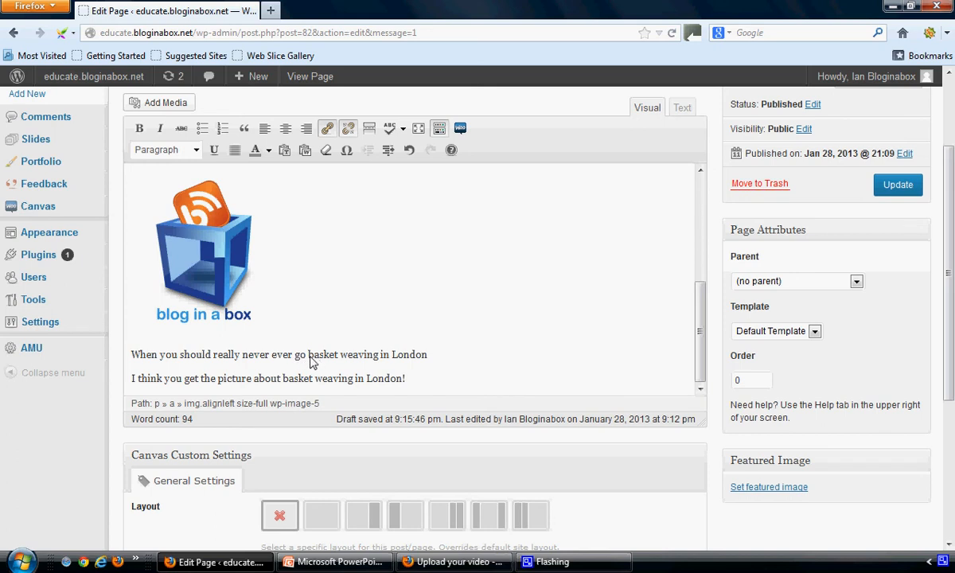
drag(310, 361, 430, 362)
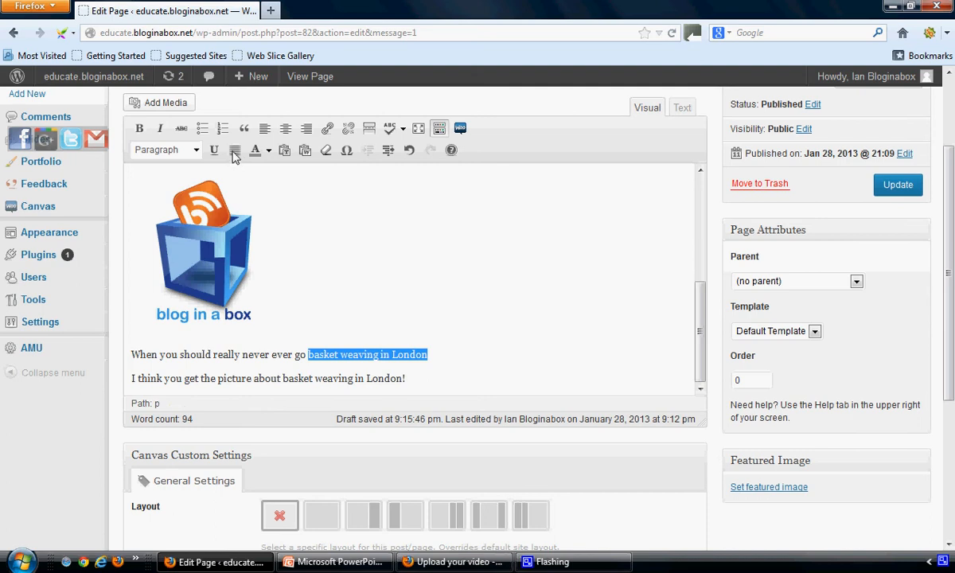
click(139, 128)
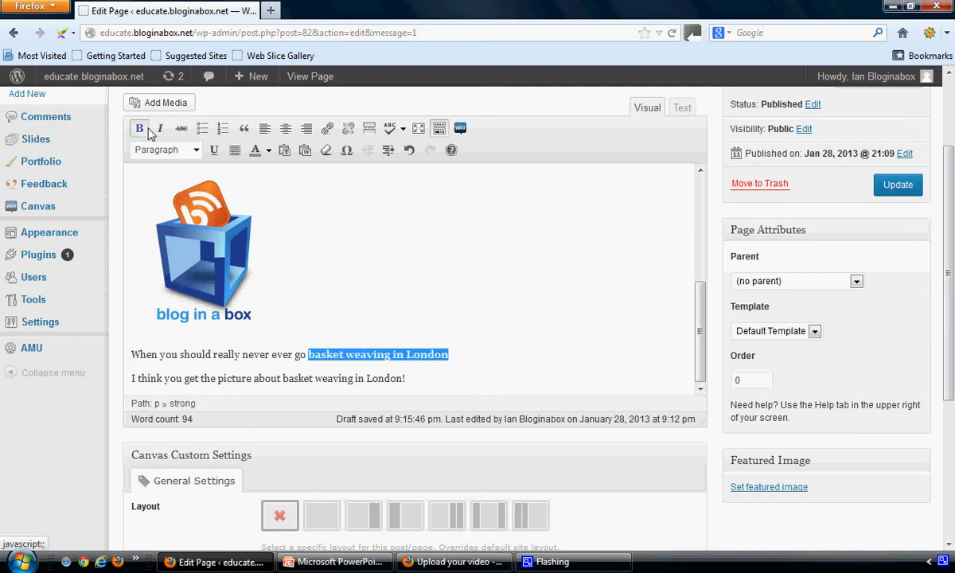
click(160, 128)
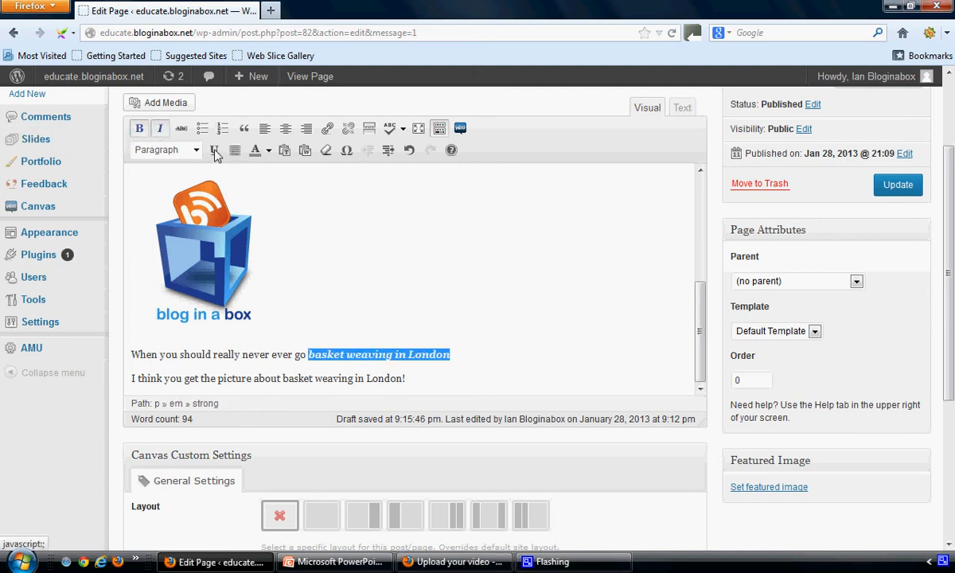
click(213, 149)
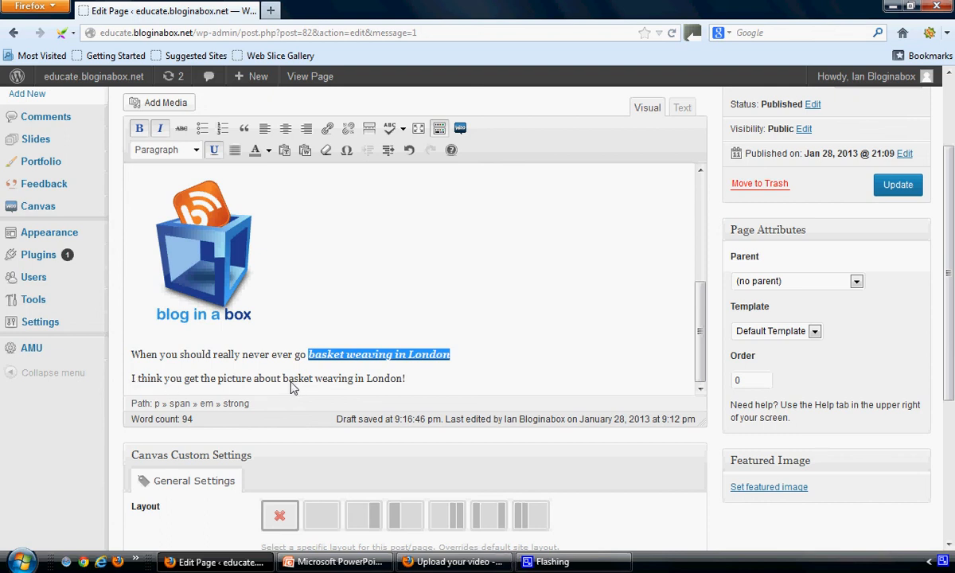
- Select the phrase "basket weaving in London" in the last sentence of the page
drag(282, 379, 402, 384)
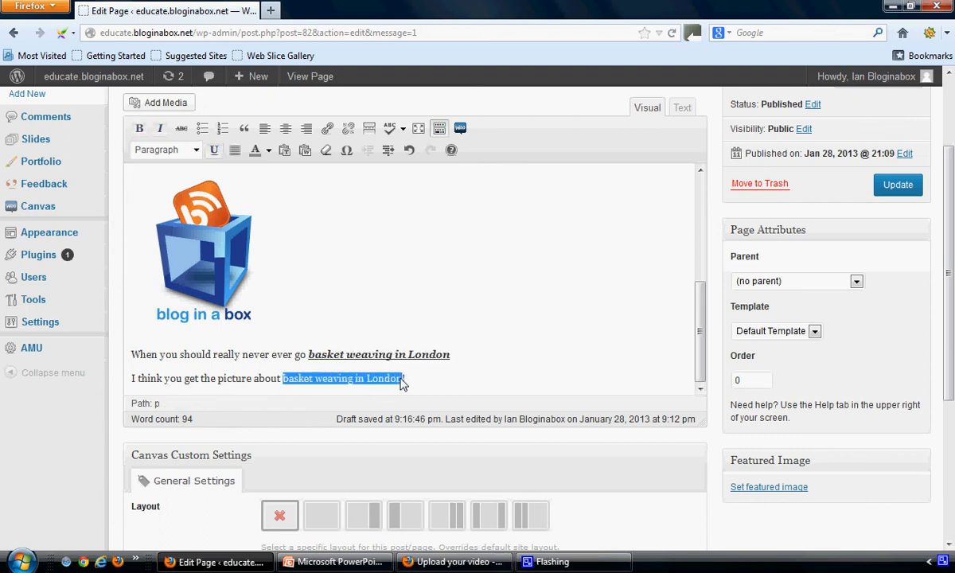